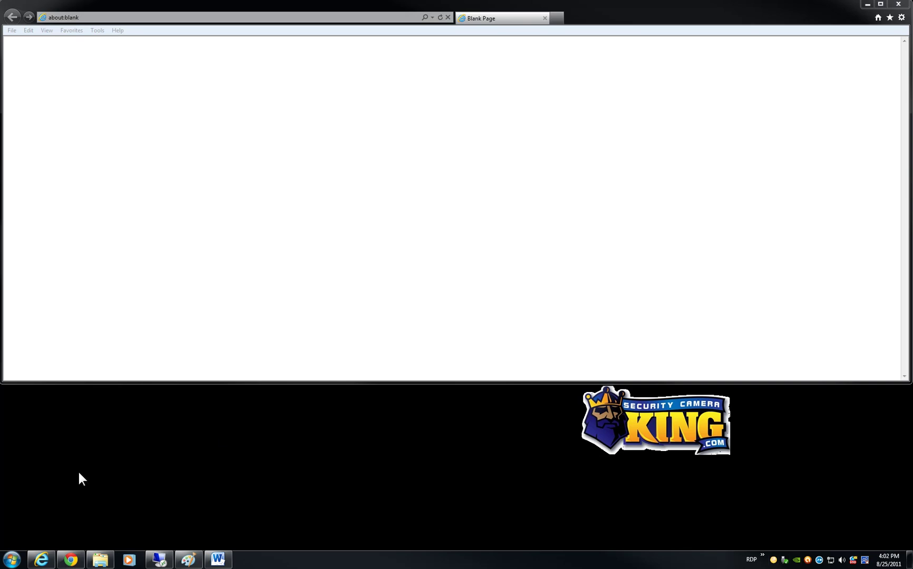
# - Open the Windows Start menu over the blank Internet Explorer page
pyautogui.click(12, 560)
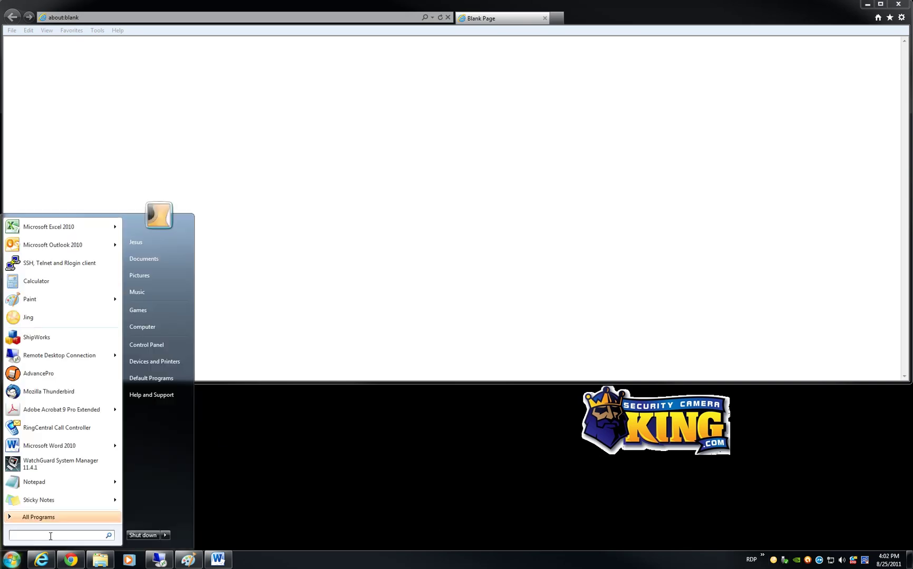
# - Launch Command Prompt by searching 'cmd' from the Start menu
pyautogui.click(319, 469)
pyautogui.click(11, 560)
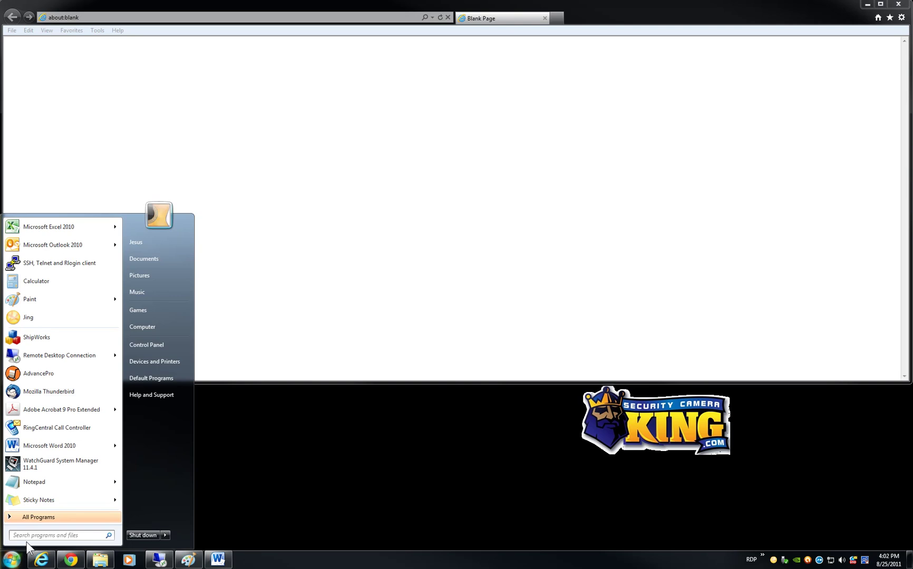
pyautogui.write('cmd')
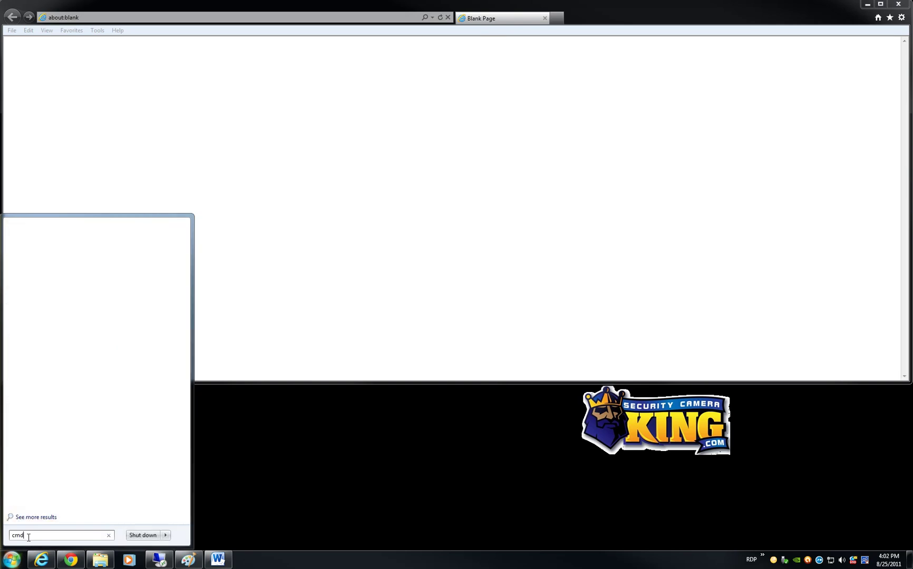
pyautogui.press('Return')
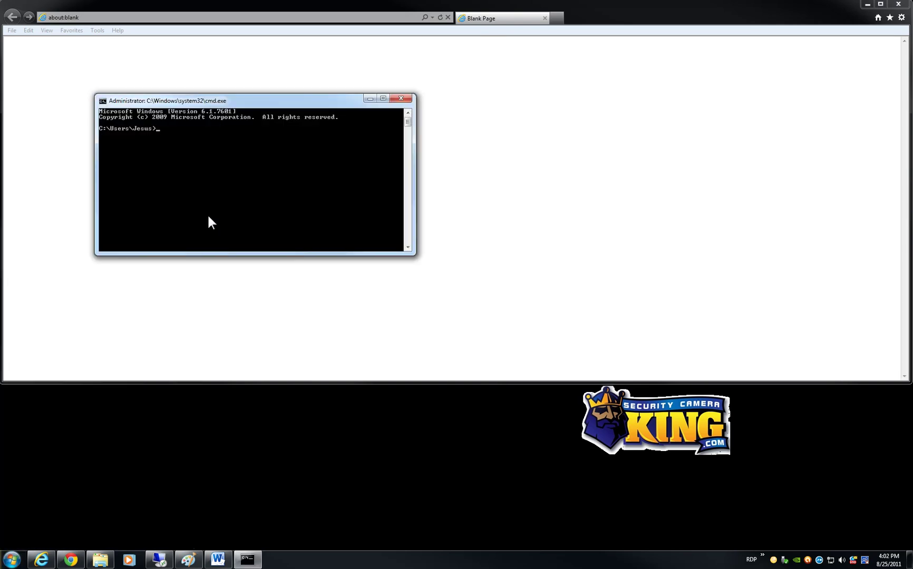
pyautogui.moveTo(240, 100); pyautogui.dragTo(279, 93)
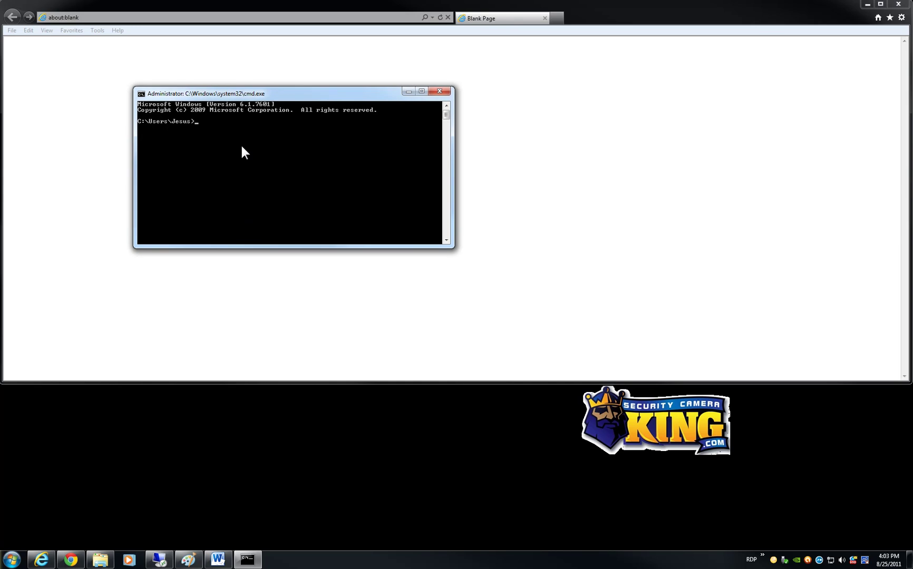
# - Ping 192.168.1.108, check for four replies with 0% loss, then close the console
pyautogui.write('ping 192.168.1.10')
pyautogui.write('8.1.108')
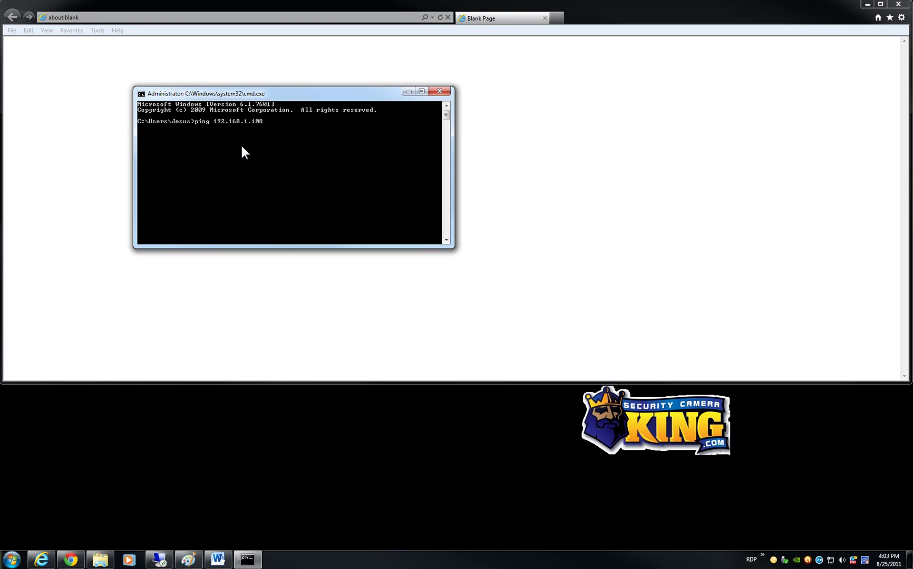
pyautogui.press('Return')
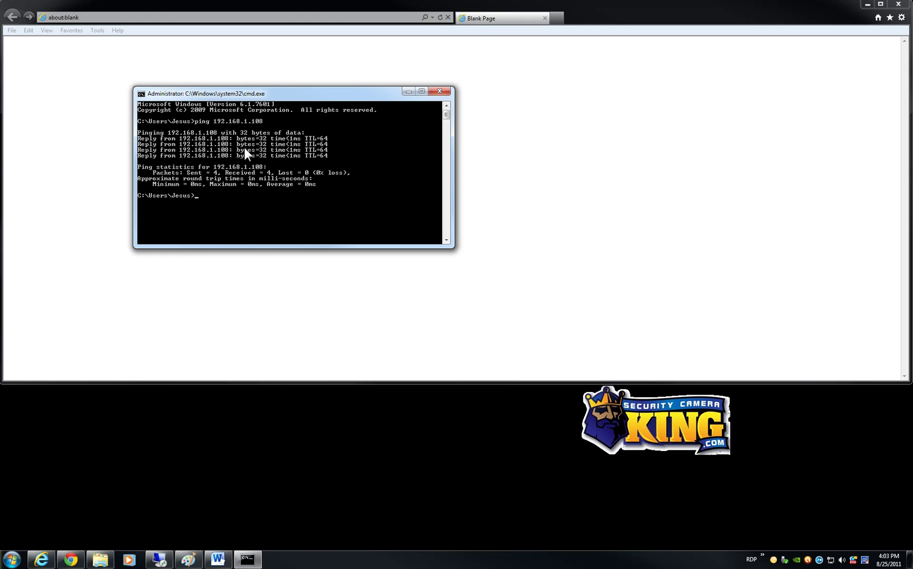
pyautogui.click(441, 91)
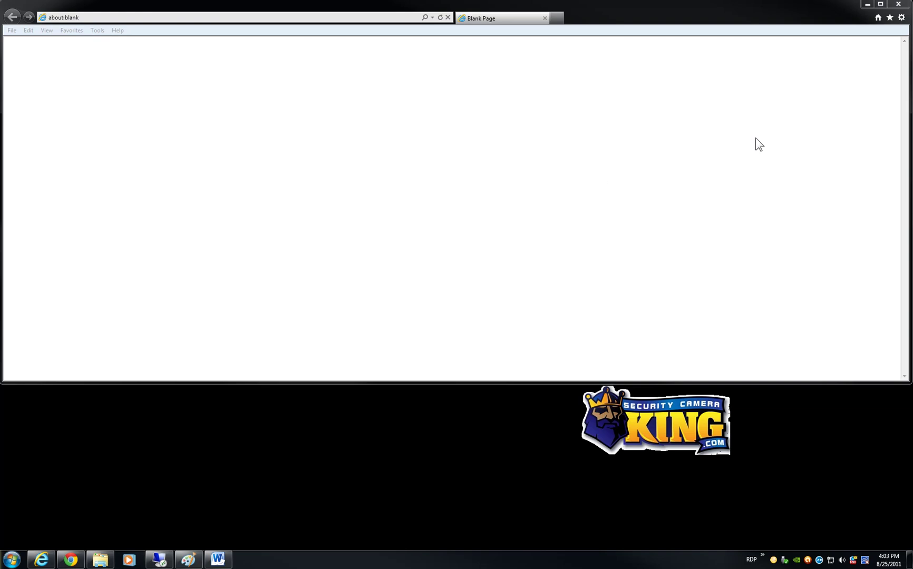
# - Open the Internet zone's custom security level in Internet Options
pyautogui.click(888, 41)
pyautogui.click(901, 19)
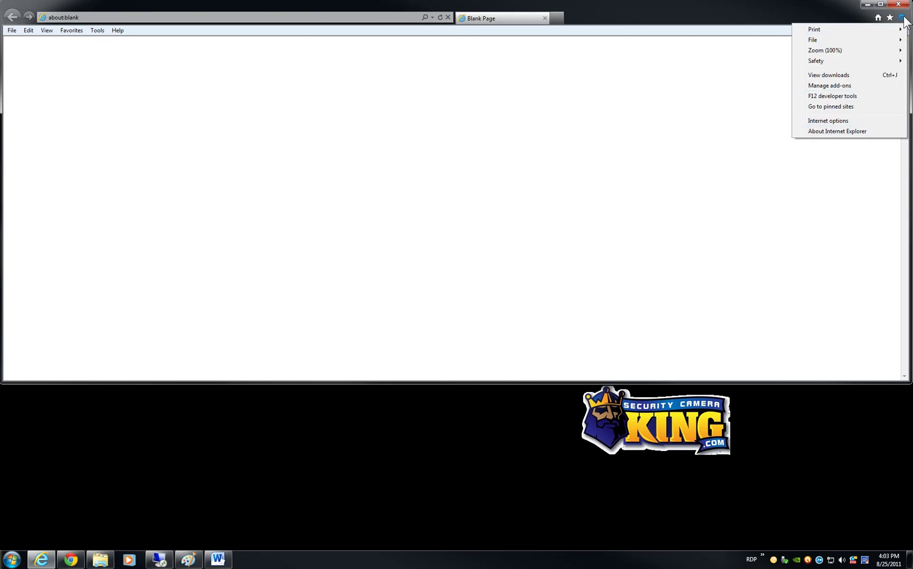
pyautogui.click(820, 123)
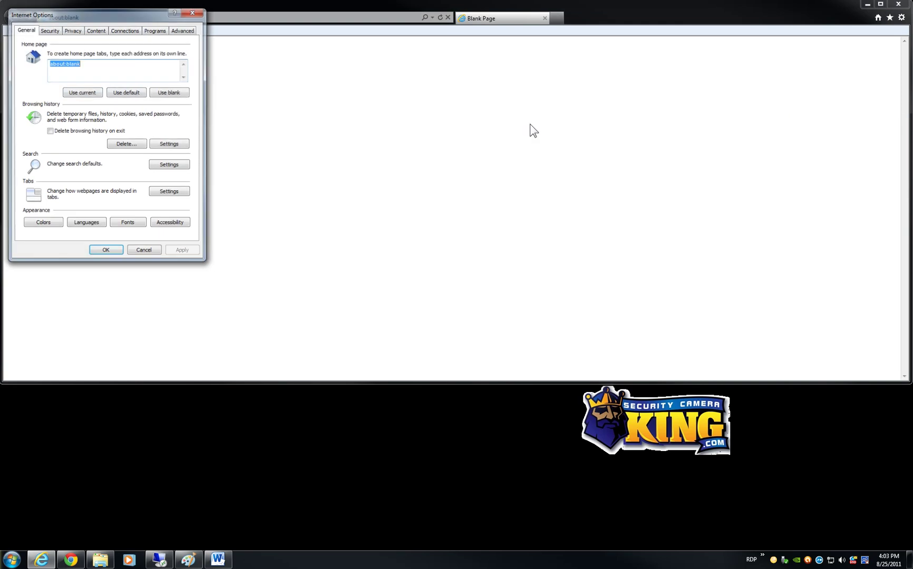
pyautogui.click(50, 30)
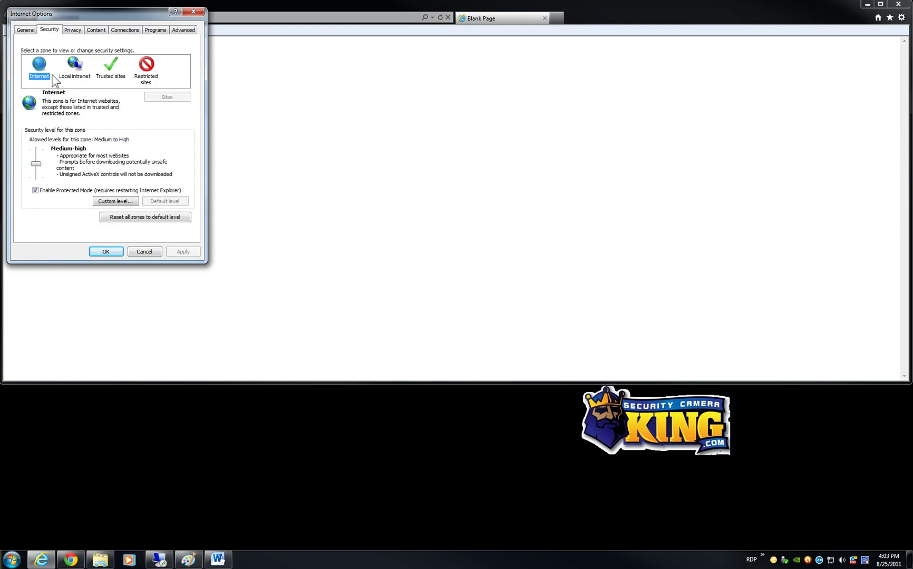
pyautogui.click(112, 201)
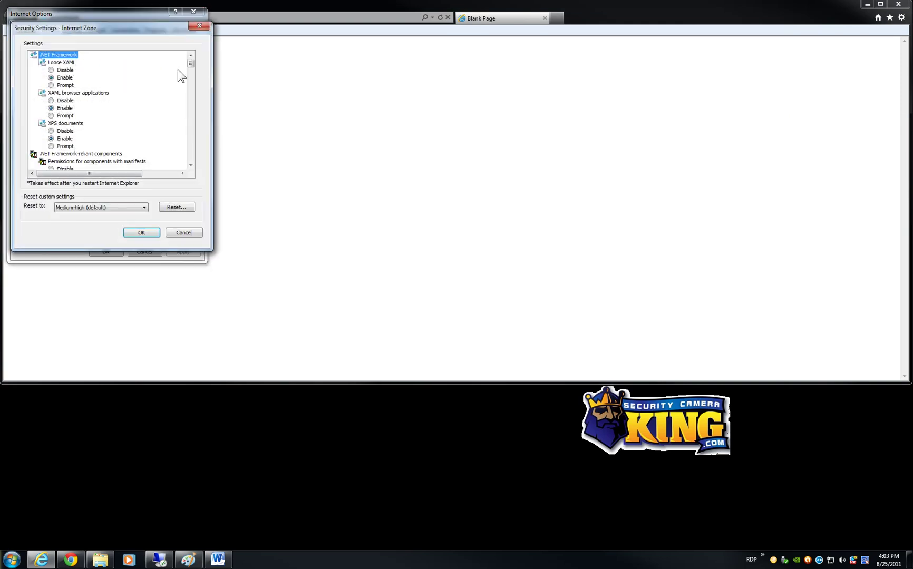
# - Set 'Download unsigned ActiveX controls' to Prompt, confirm the change, and apply it
pyautogui.moveTo(191, 63); pyautogui.dragTo(191, 88)
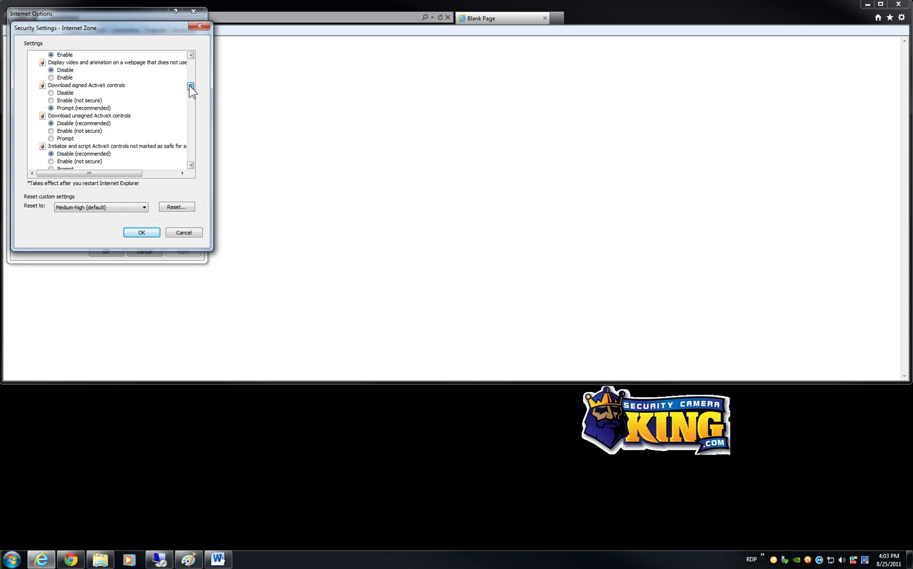
pyautogui.click(56, 138)
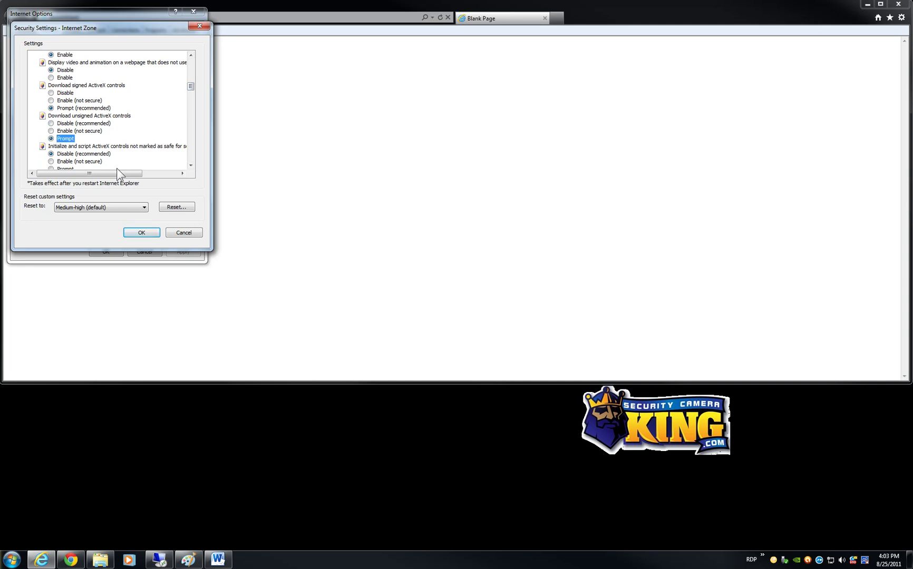
pyautogui.press('Tab')
pyautogui.click(142, 233)
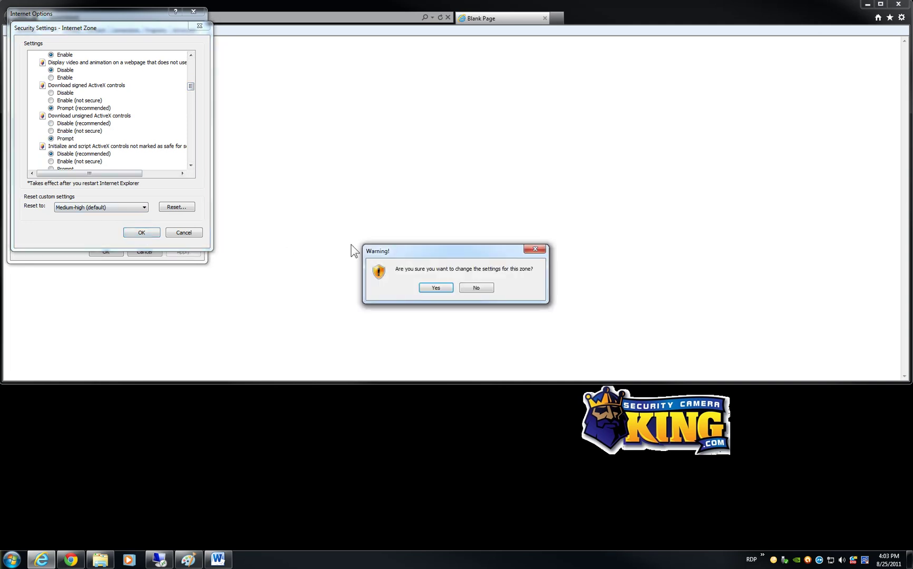
pyautogui.click(431, 290)
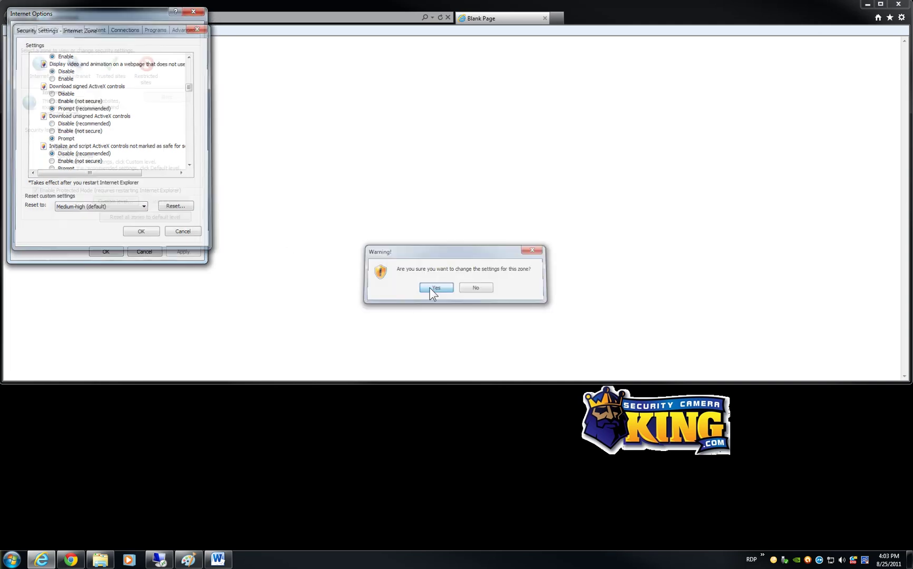
pyautogui.click(183, 252)
pyautogui.click(106, 251)
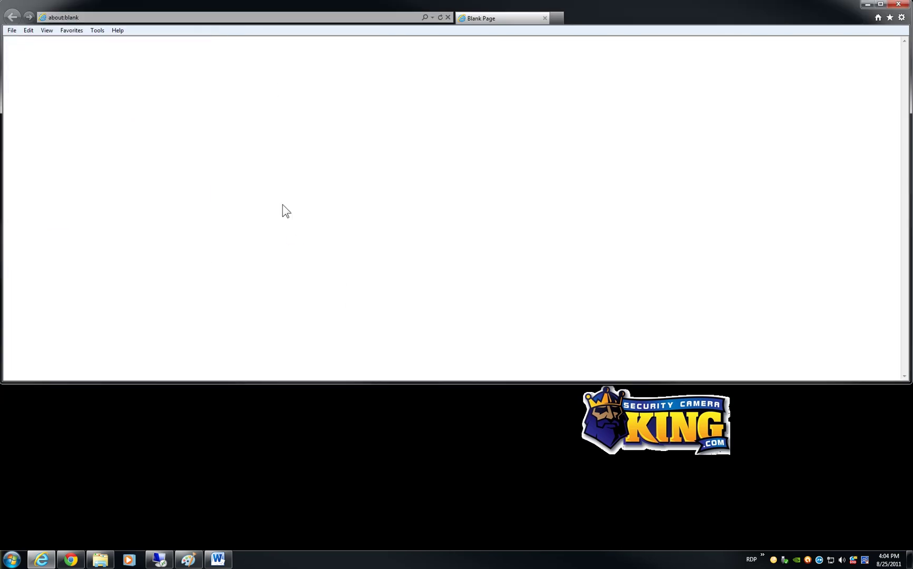
# - Load 192.168.1.108 in the address bar and allow the DHSurveillanceCtrl ActiveX add-on to run
pyautogui.click(88, 15)
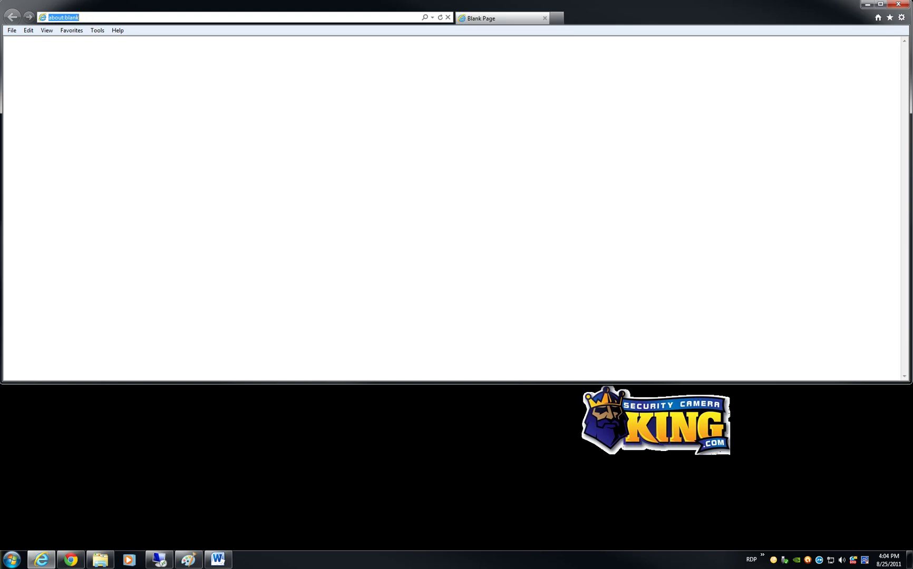
pyautogui.write('192.168.')
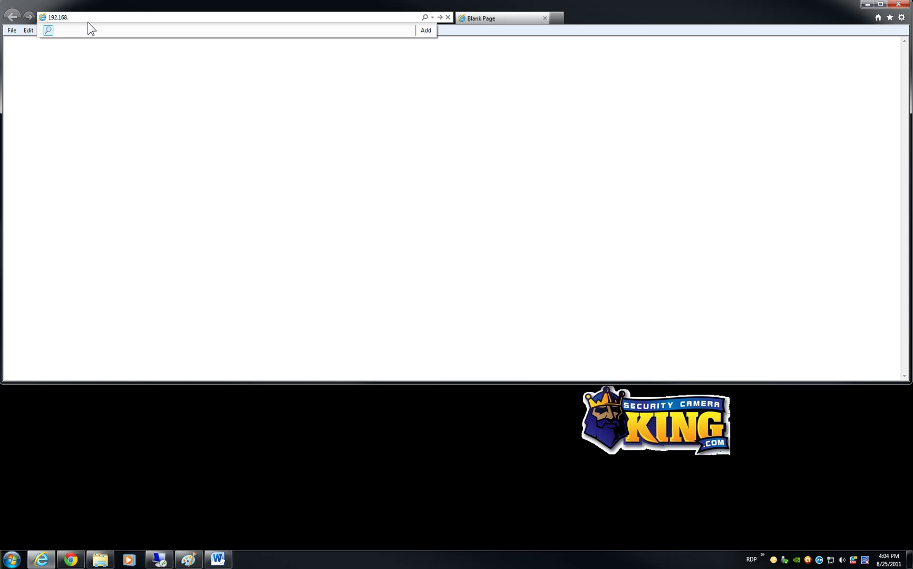
pyautogui.write('1.108')
pyautogui.press('Return')
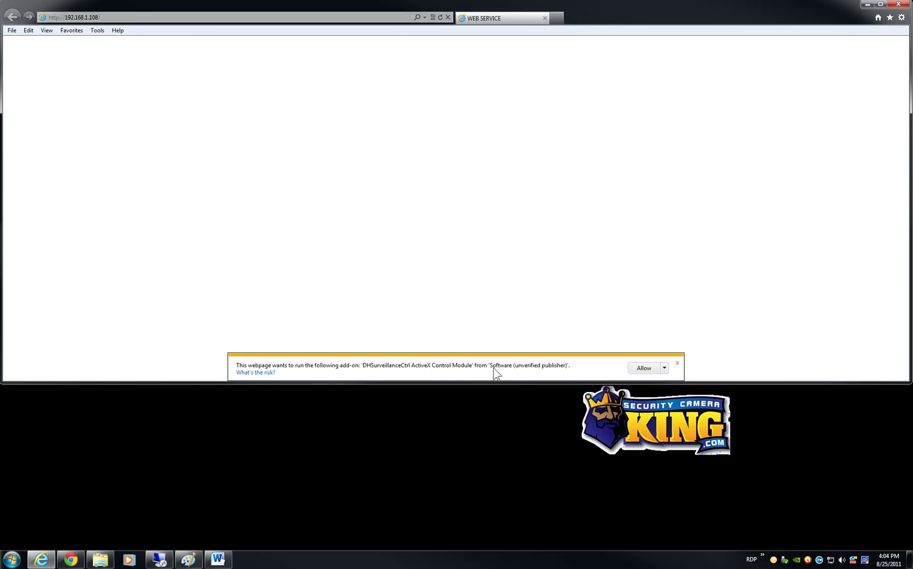
pyautogui.click(665, 369)
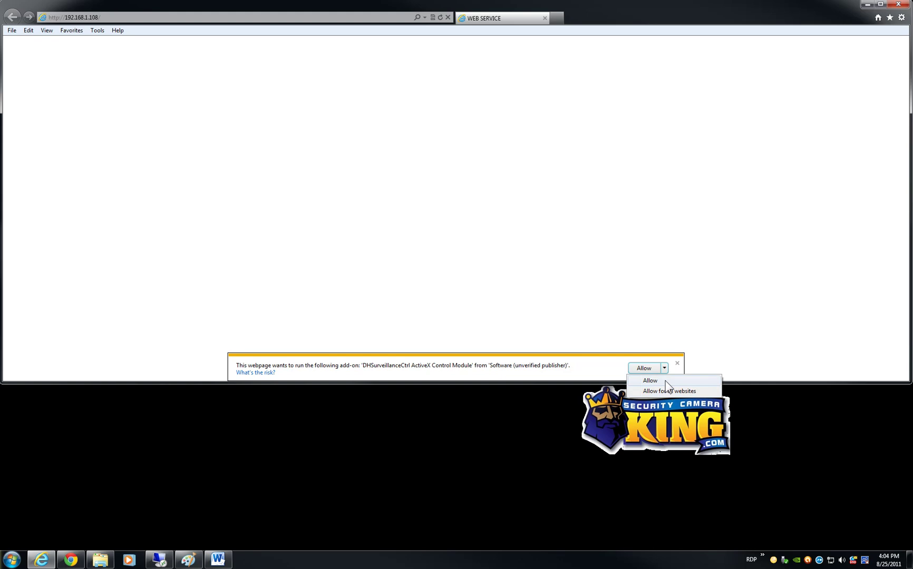
pyautogui.click(656, 391)
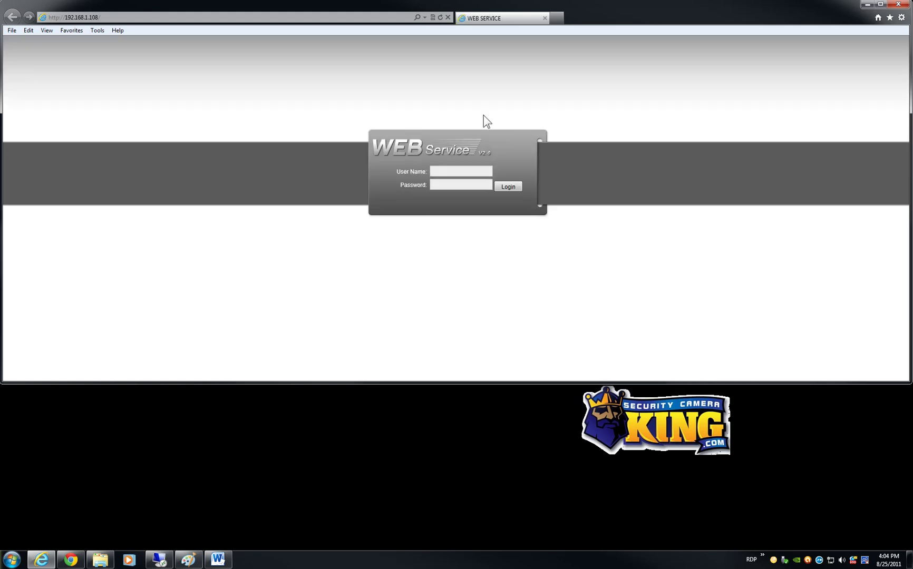
# - Switch to Compatibility View and log in with the camera's user name and password
pyautogui.click(433, 18)
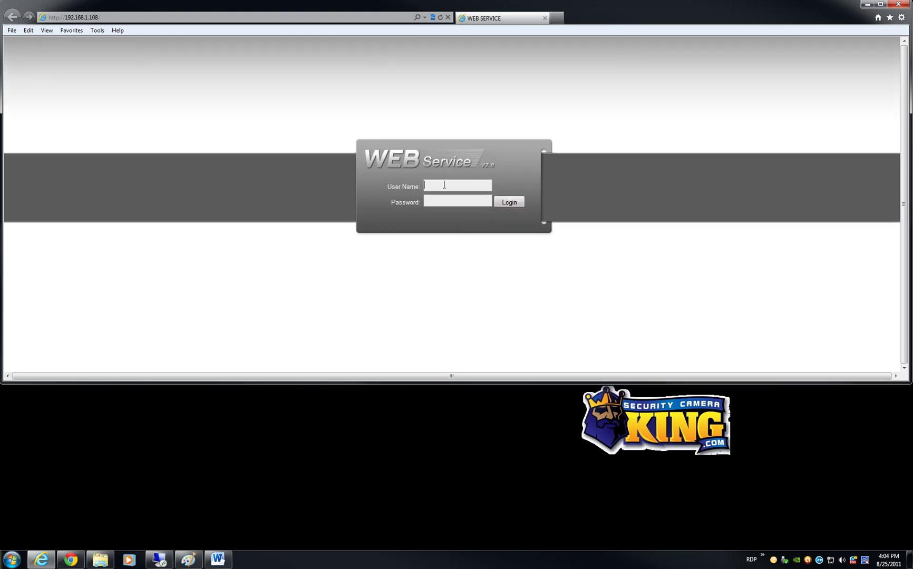
pyautogui.write('admin')
pyautogui.press('Tab')
pyautogui.write('admin')
pyautogui.press('Return')
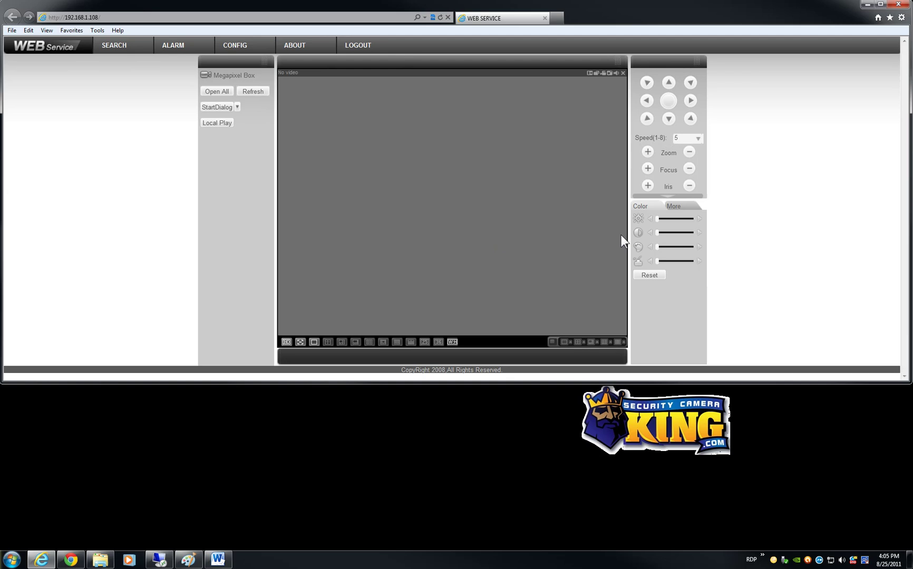
# - From the More panel, start all live video and switch the stream to High Picture Quality
pyautogui.click(673, 207)
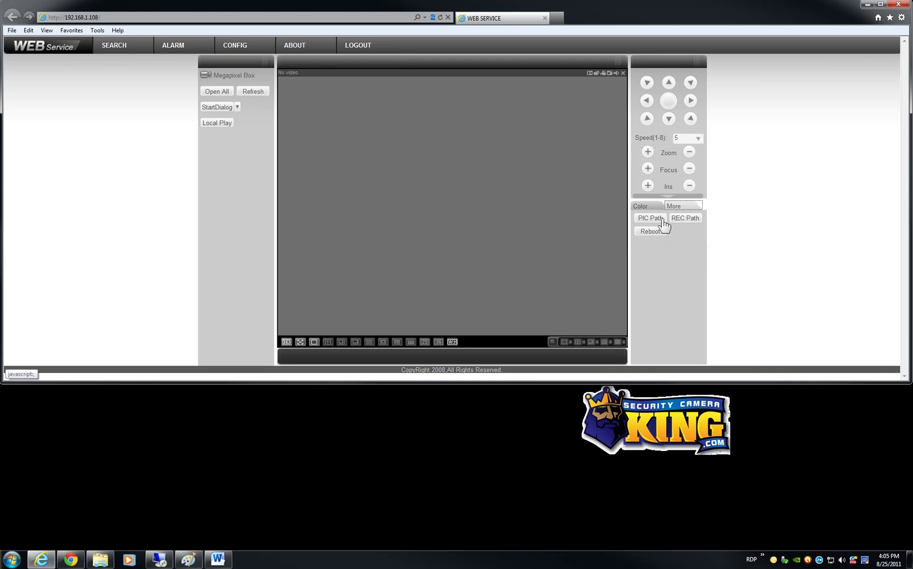
pyautogui.click(213, 92)
pyautogui.click(217, 91)
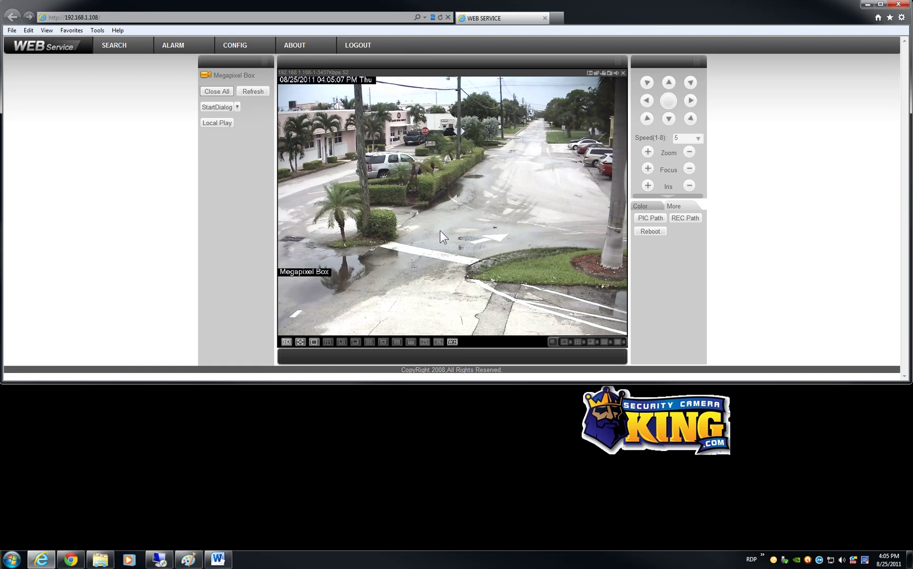
pyautogui.click(286, 342)
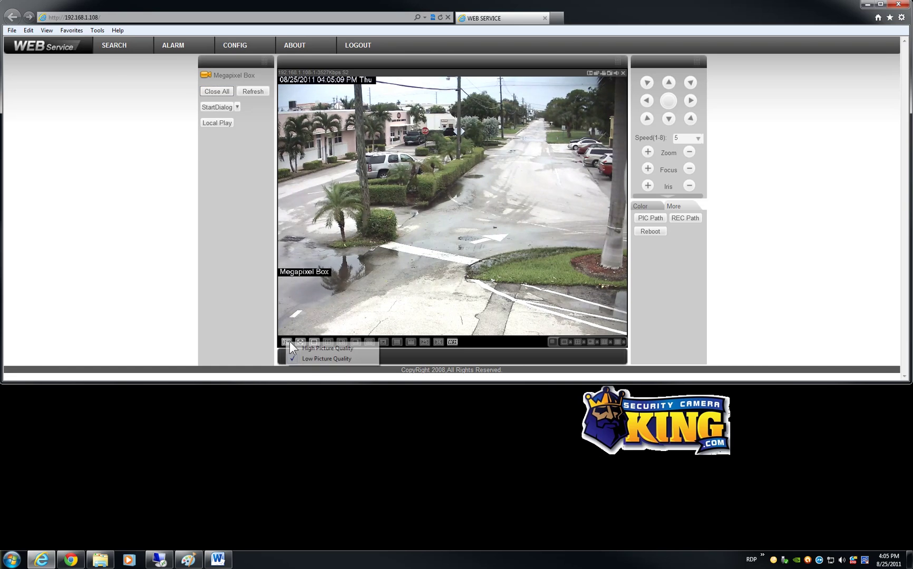
pyautogui.click(295, 348)
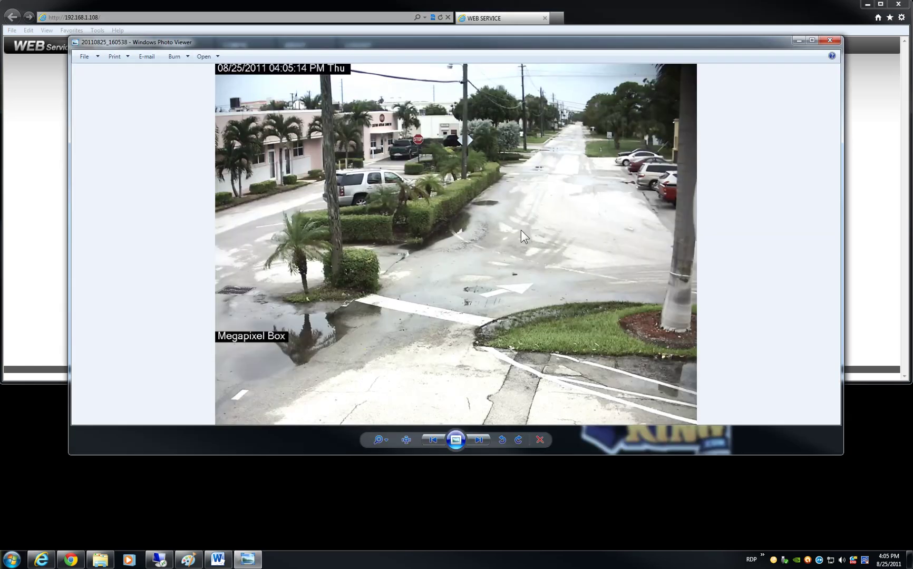
# - Close the snapshot, stop the Megapixel Box video, check Search, and restart the live view
pyautogui.click(830, 41)
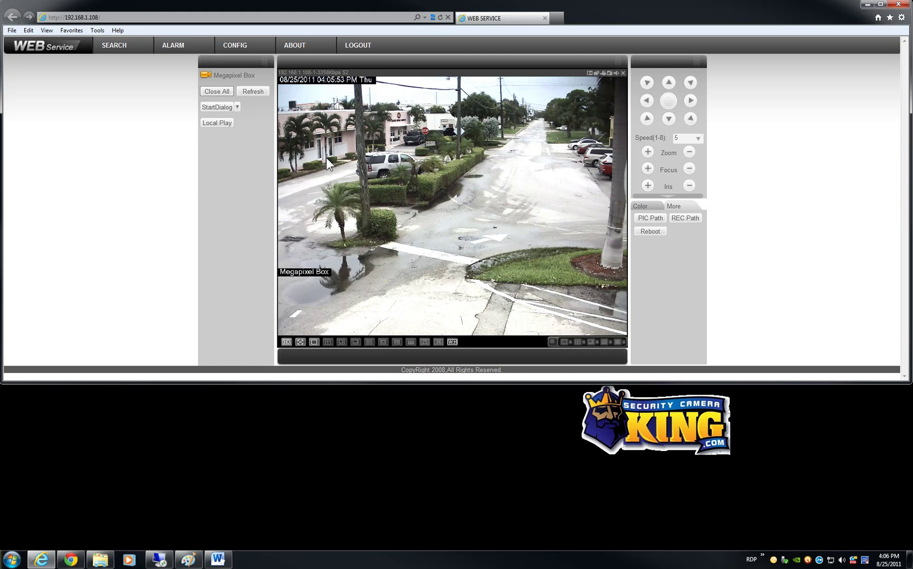
pyautogui.click(211, 75)
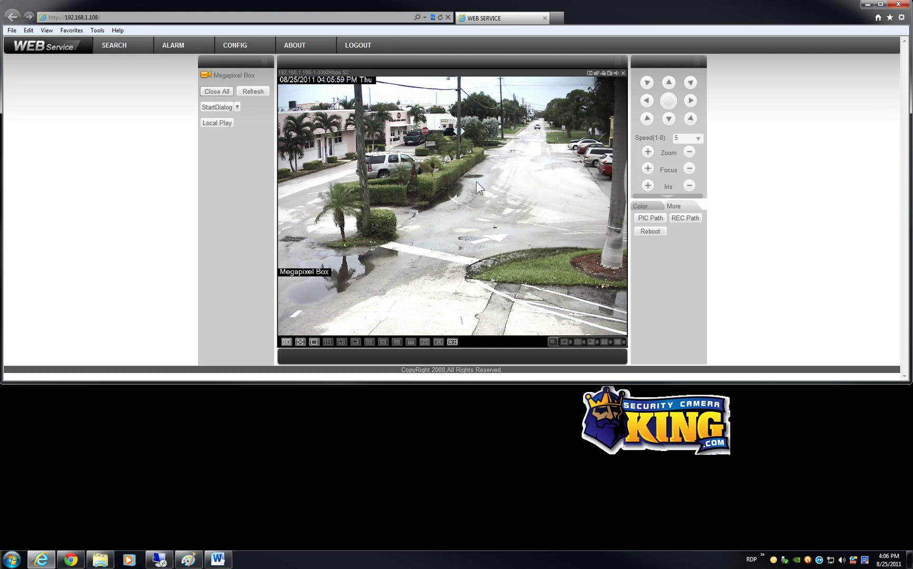
pyautogui.click(223, 78)
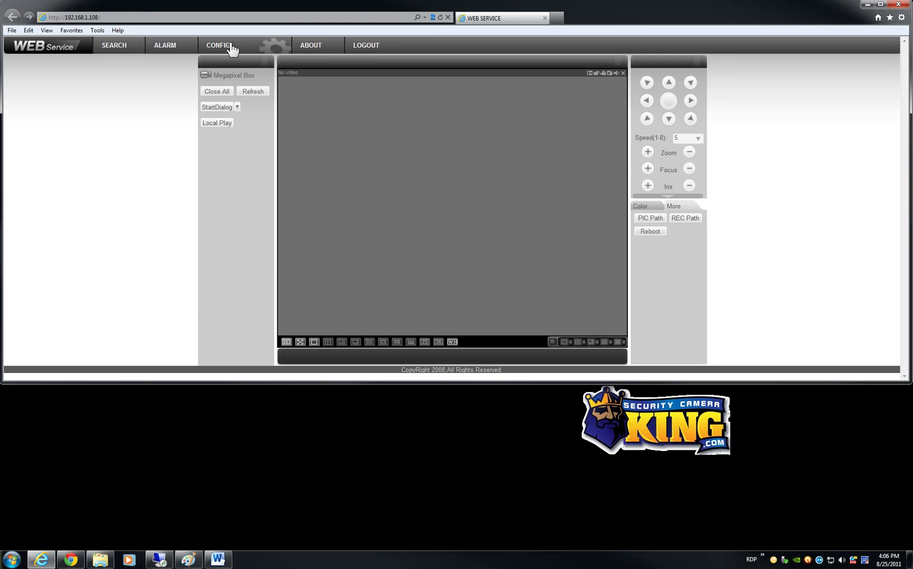
pyautogui.click(114, 45)
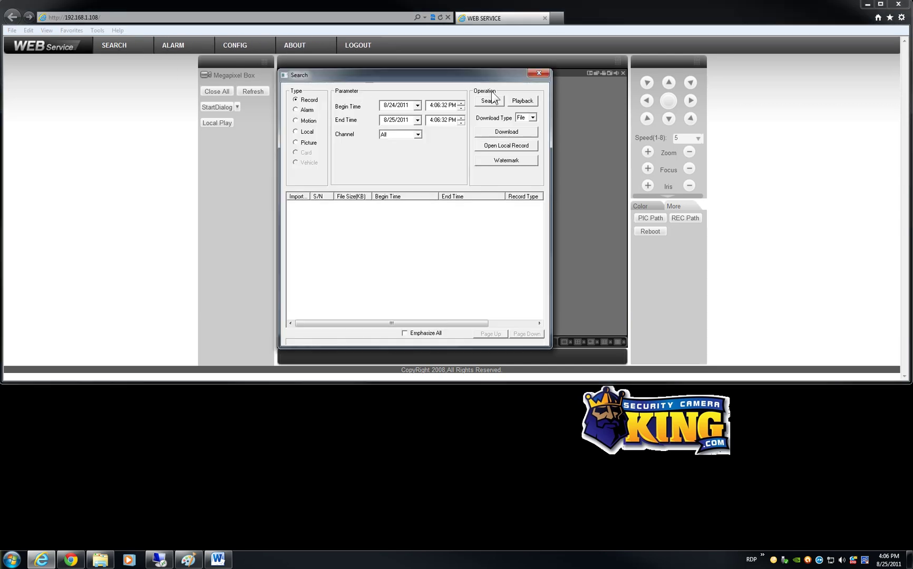
pyautogui.click(537, 73)
pyautogui.click(252, 91)
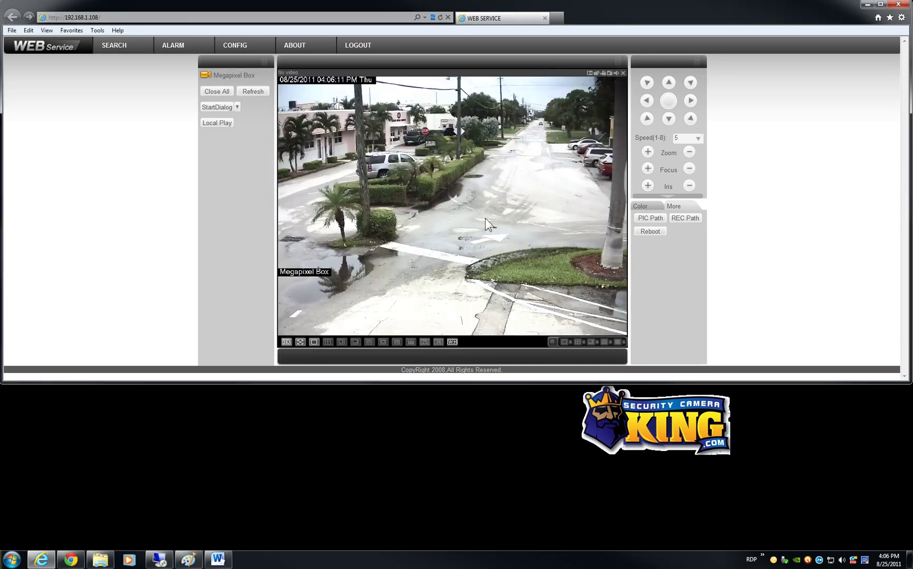